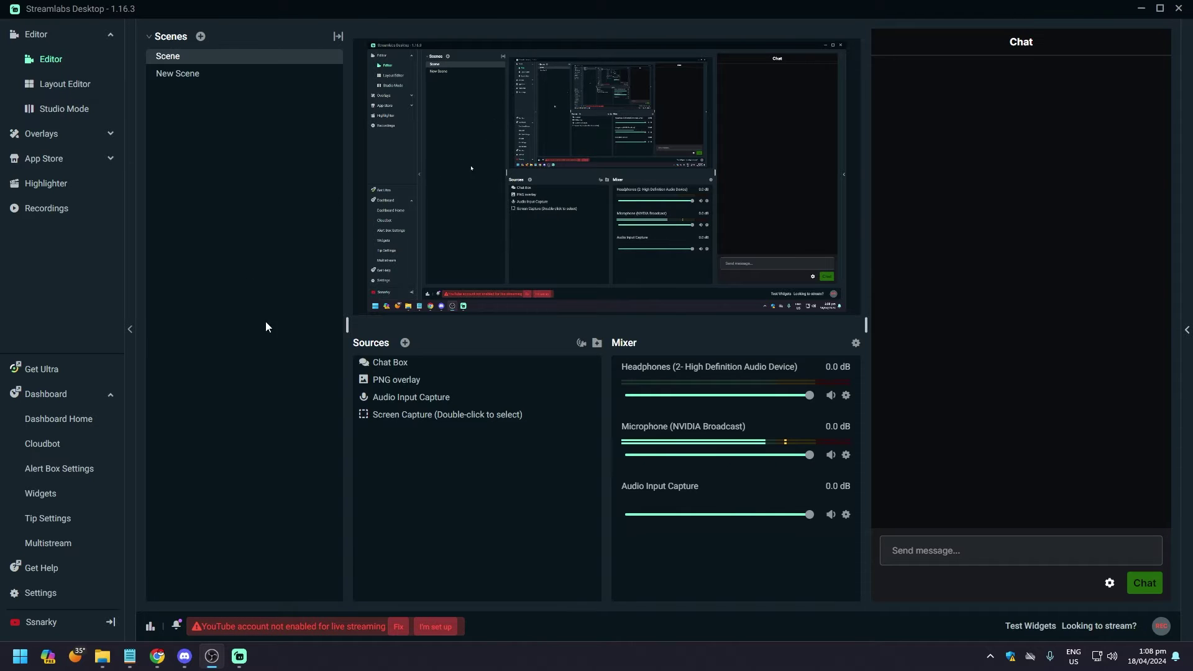
- Add an Alert Box source to the scene and show its YouTube Membership alert settings
click(405, 343)
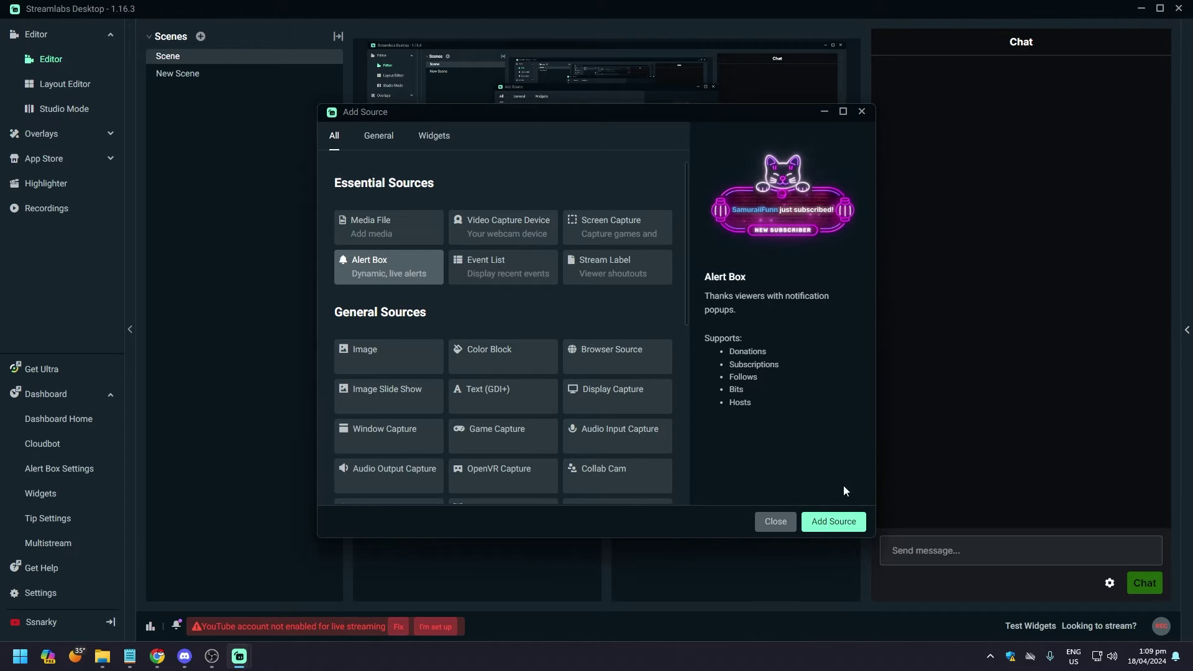
click(824, 523)
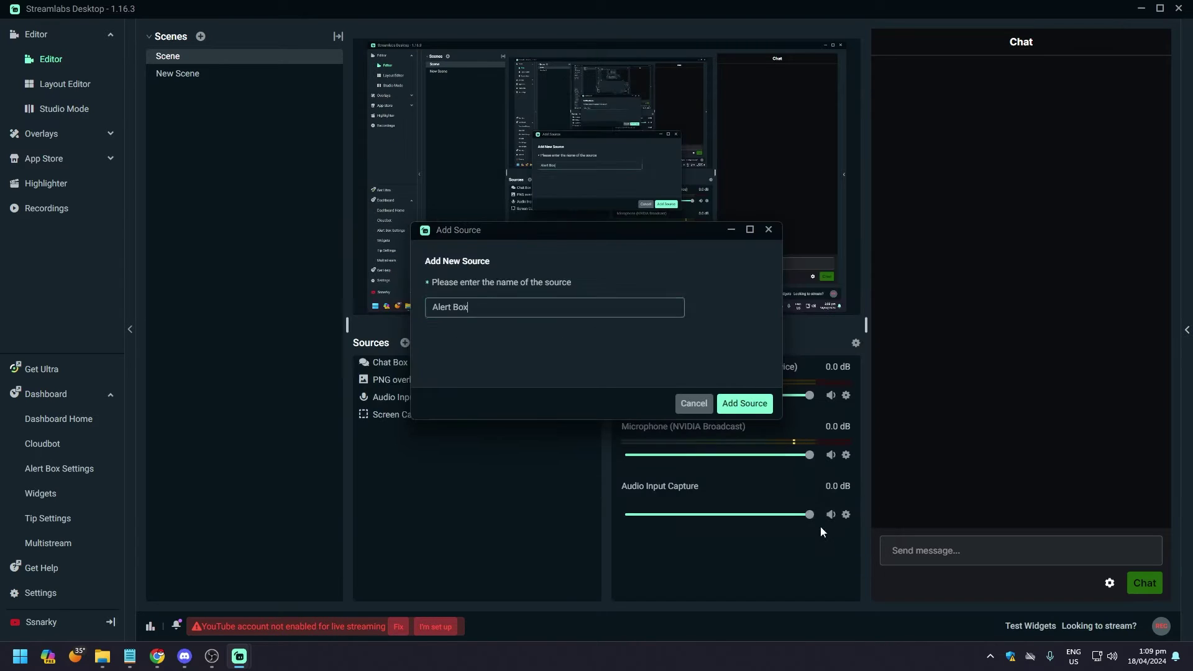
click(745, 403)
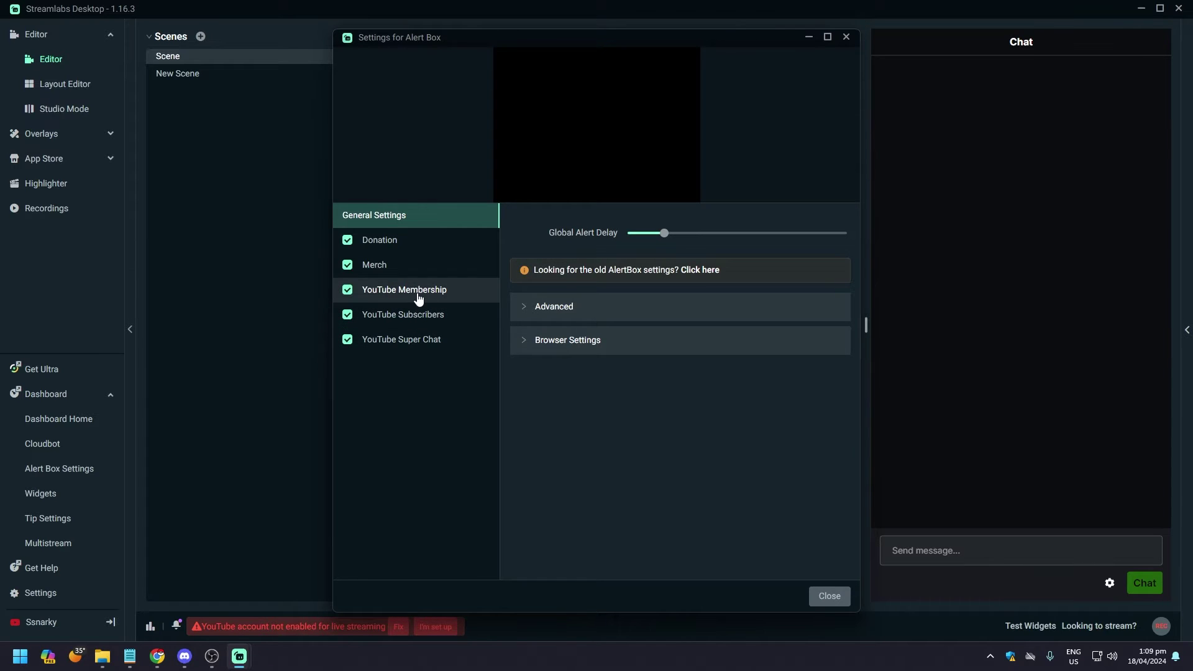
click(419, 299)
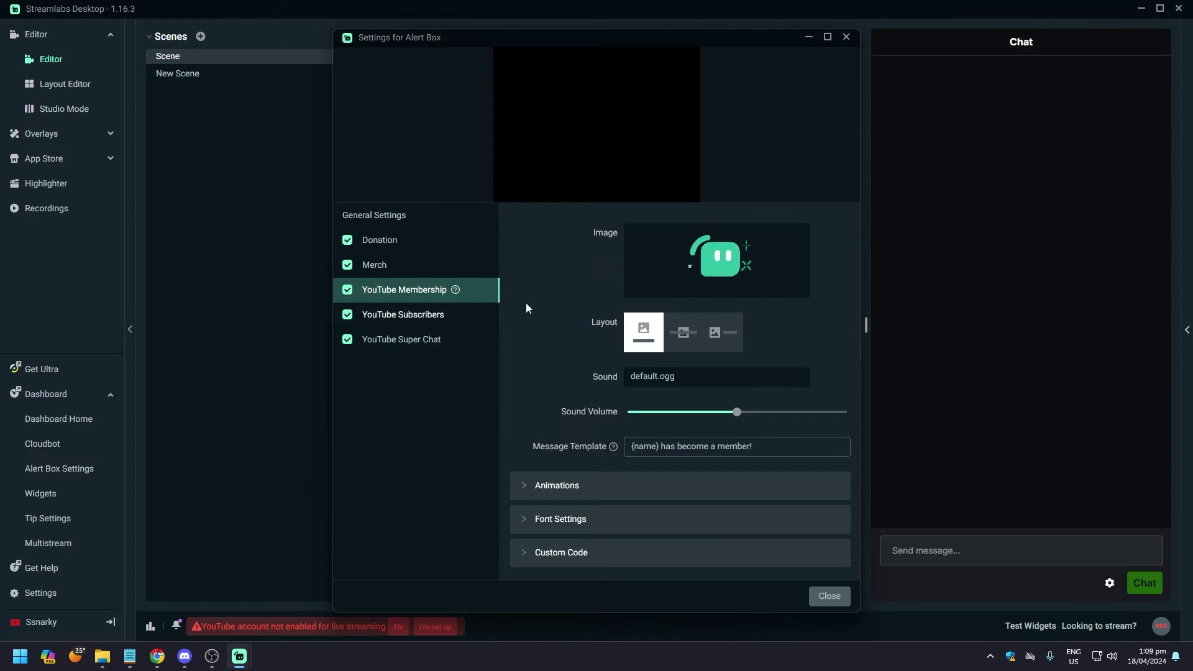
mouse_move(717, 262)
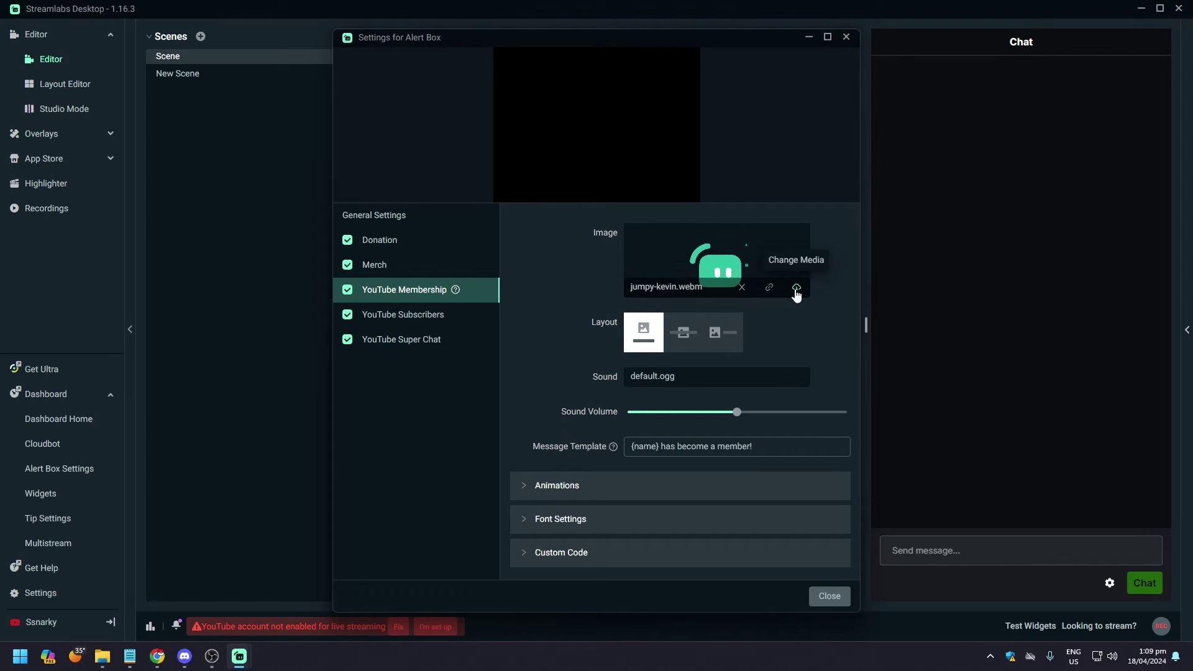
- Delete the old giphy.gif upload from the membership image's Media Gallery and start a new upload
click(797, 288)
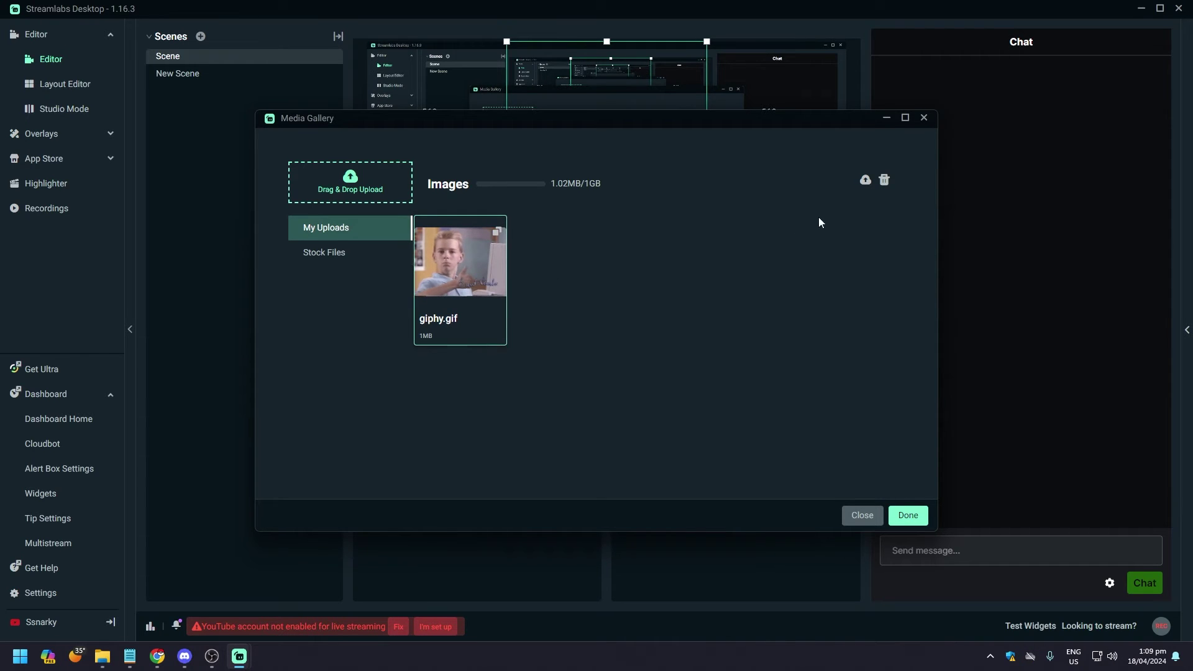
click(884, 179)
click(690, 248)
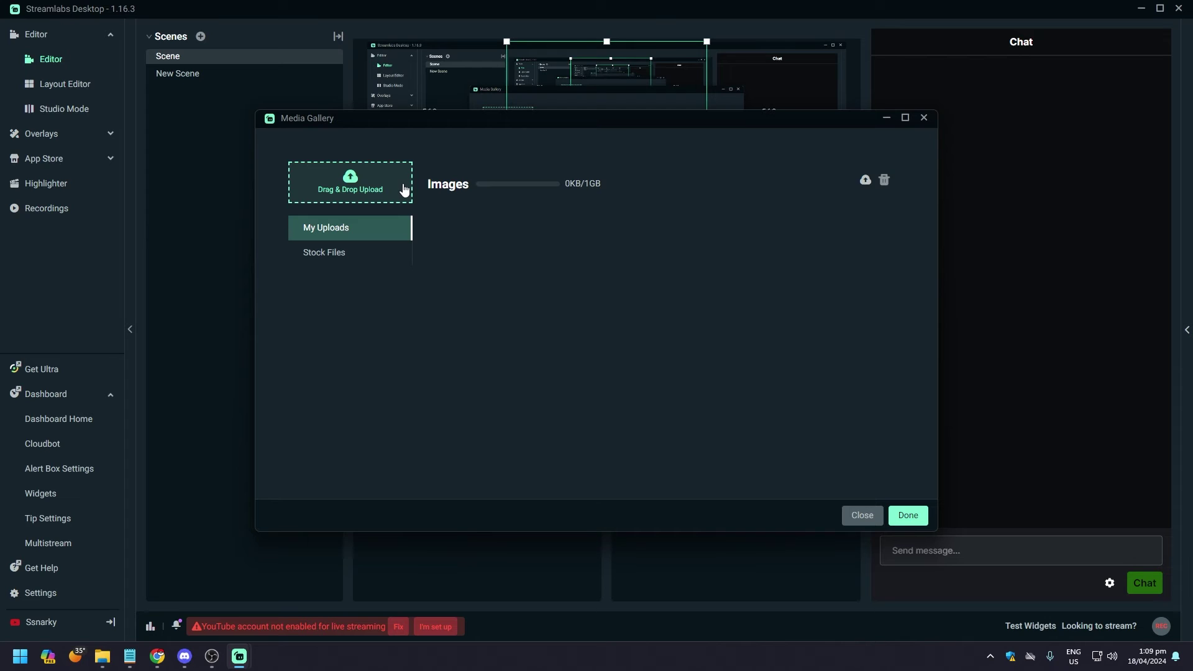
click(368, 198)
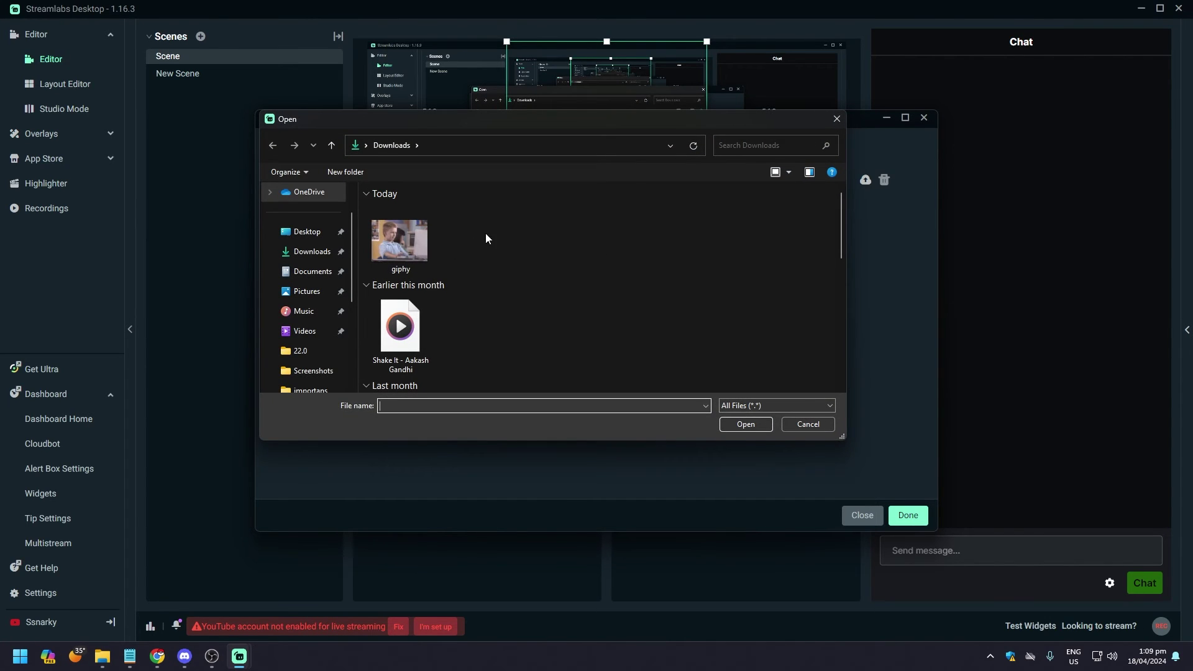
- Upload giphy from Downloads into My Uploads and choose it as the alert image
double_click(404, 248)
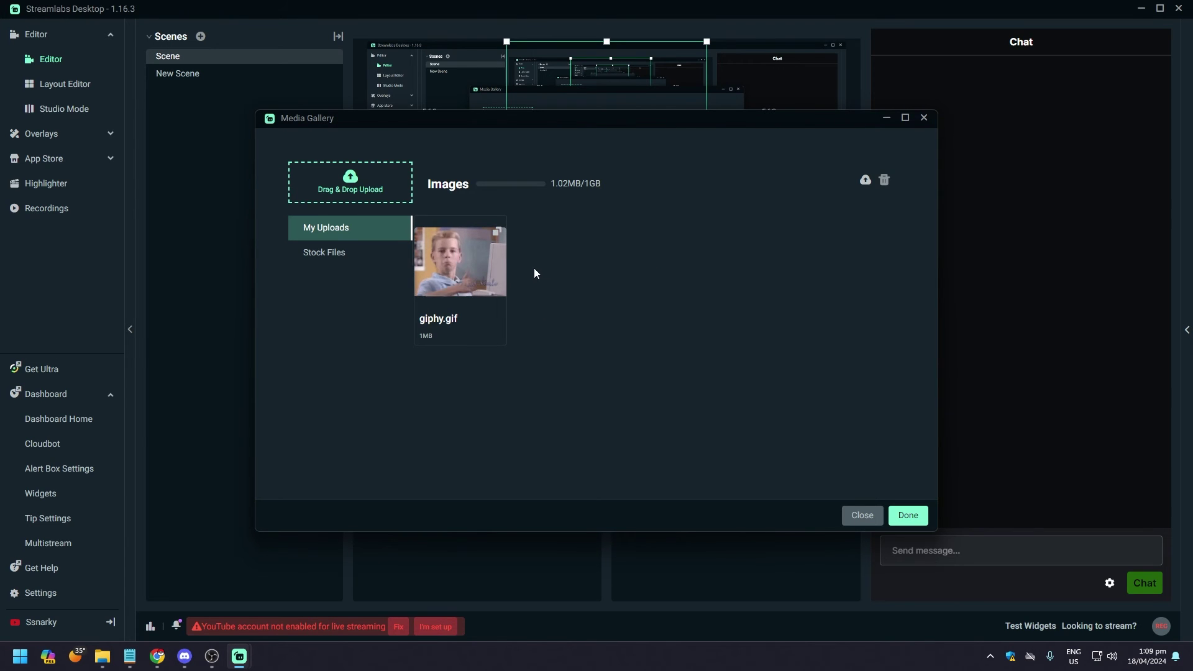
click(476, 272)
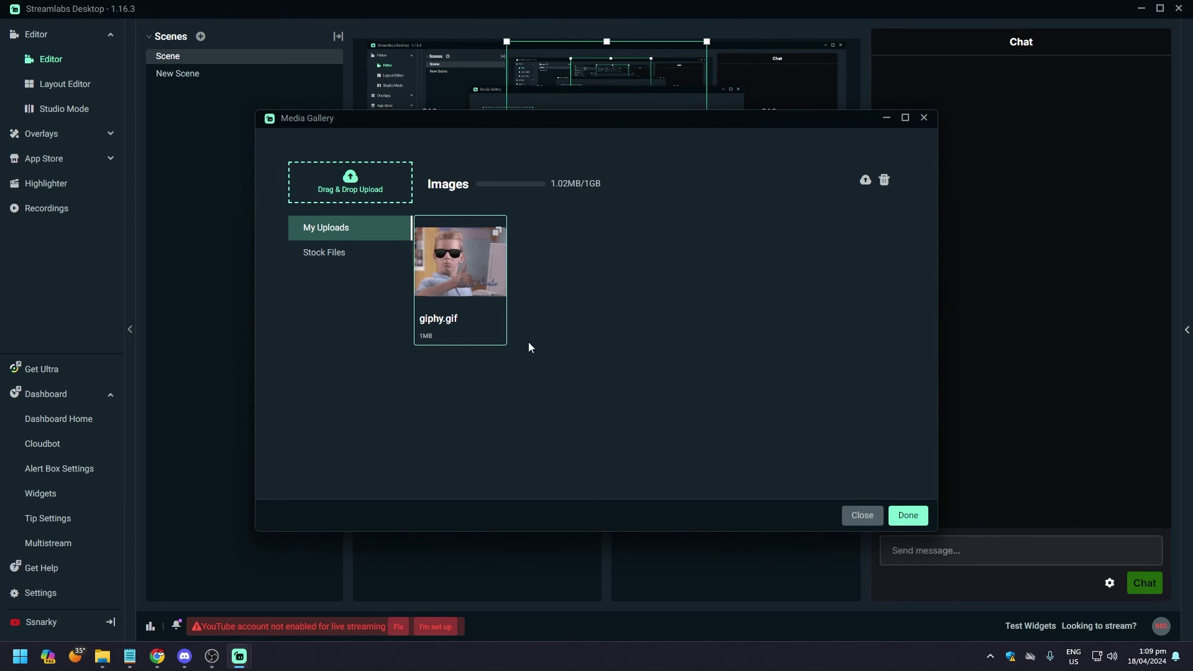
- Apply giphy.gif as the YouTube Membership alert image, keeping the default.ogg sound
click(907, 514)
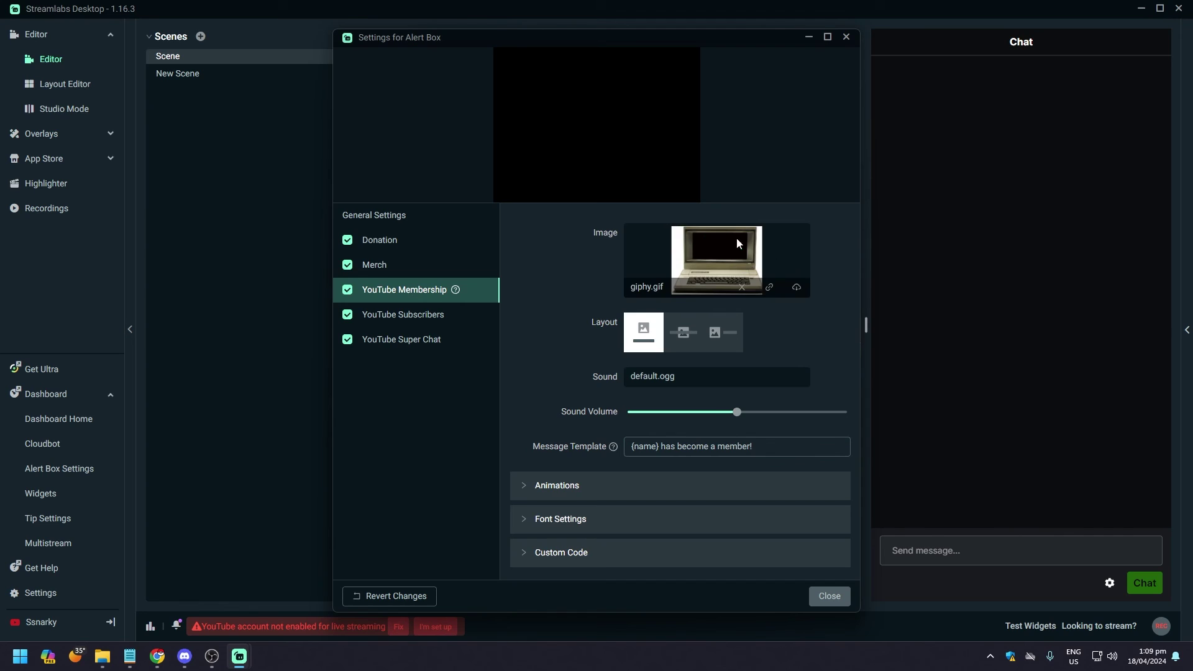